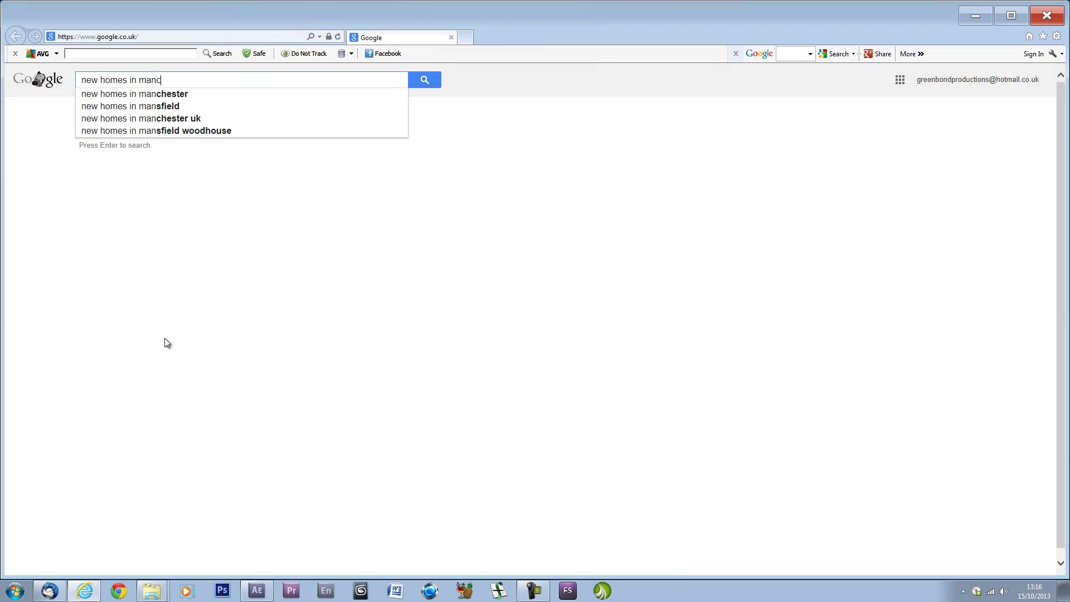
Step: Finish typing the search query 'new homes in manchester'
{"action": "type", "text": "ster"}
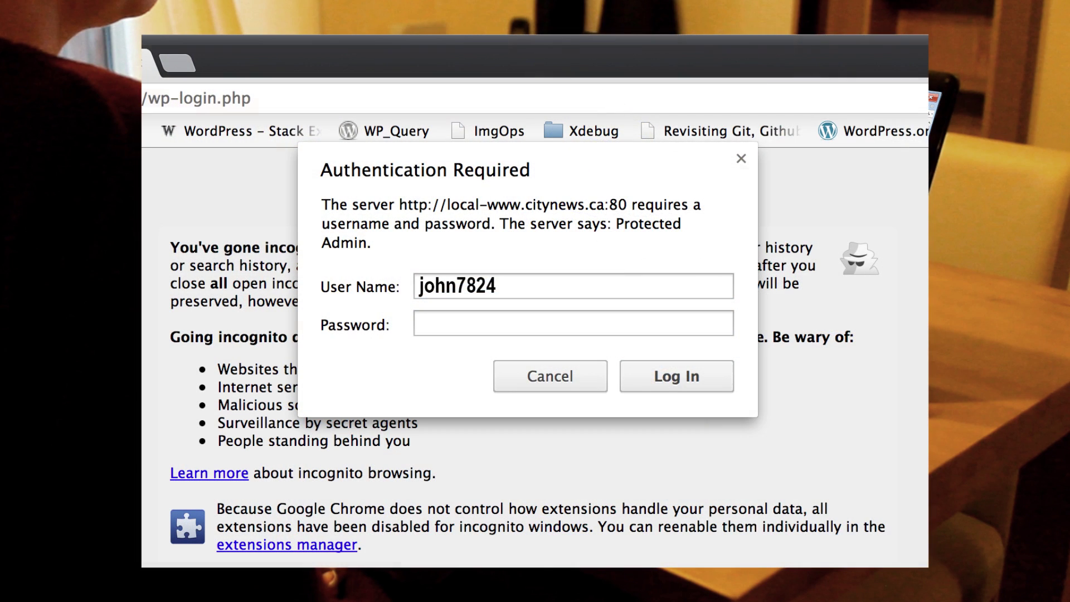
Step: Enter the account password in the authentication prompt's Password field
{"action": "type", "text": "same pas"}
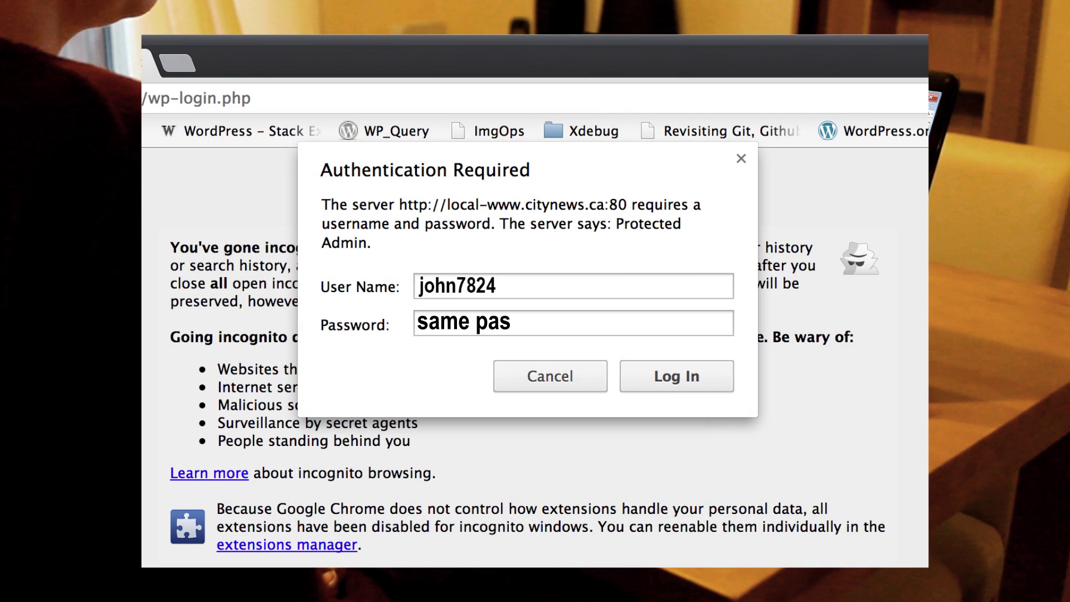
{"action": "type", "text": "swo"}
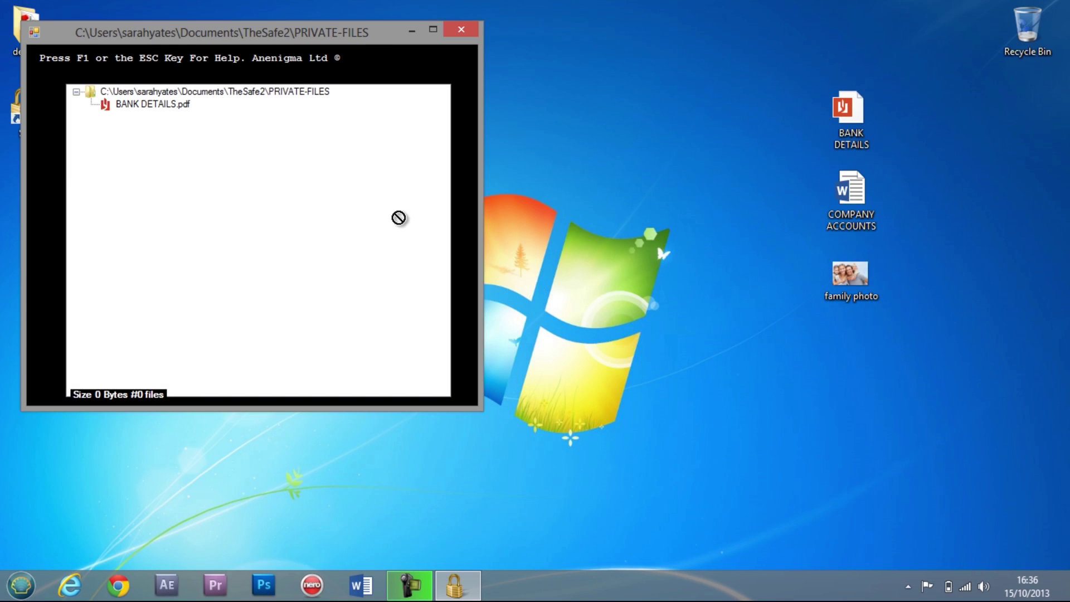
Step: Drag COMPANY ACCOUNTS and the family photo from the desktop into the safe
{"action": "left_click_drag", "start_coordinate": [850, 190], "coordinate": [393, 230]}
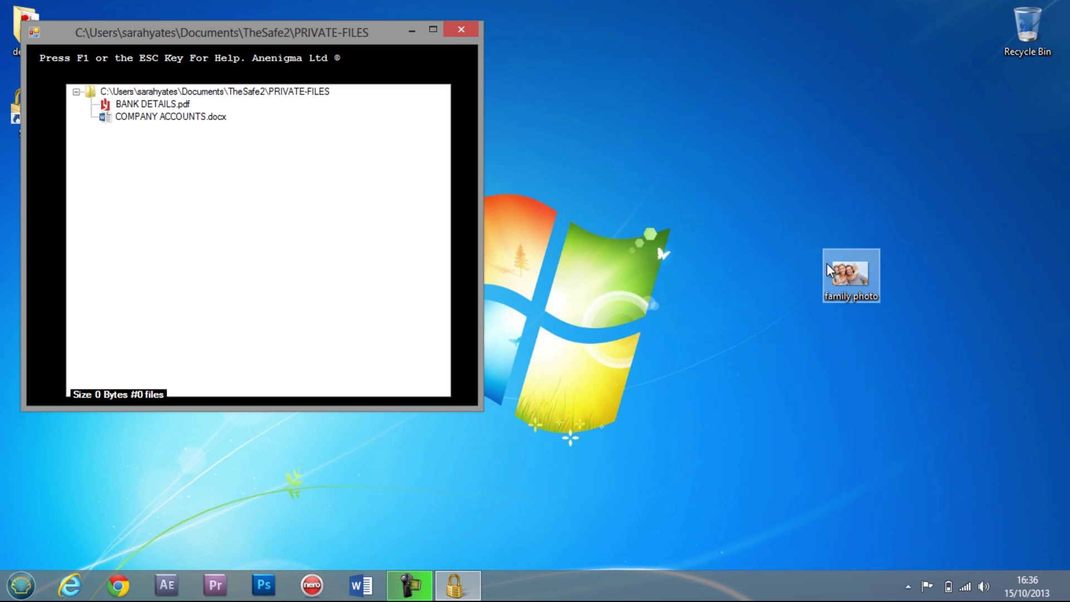
{"action": "left_click", "coordinate": [843, 279]}
{"action": "left_click_drag", "start_coordinate": [843, 279], "coordinate": [369, 273]}
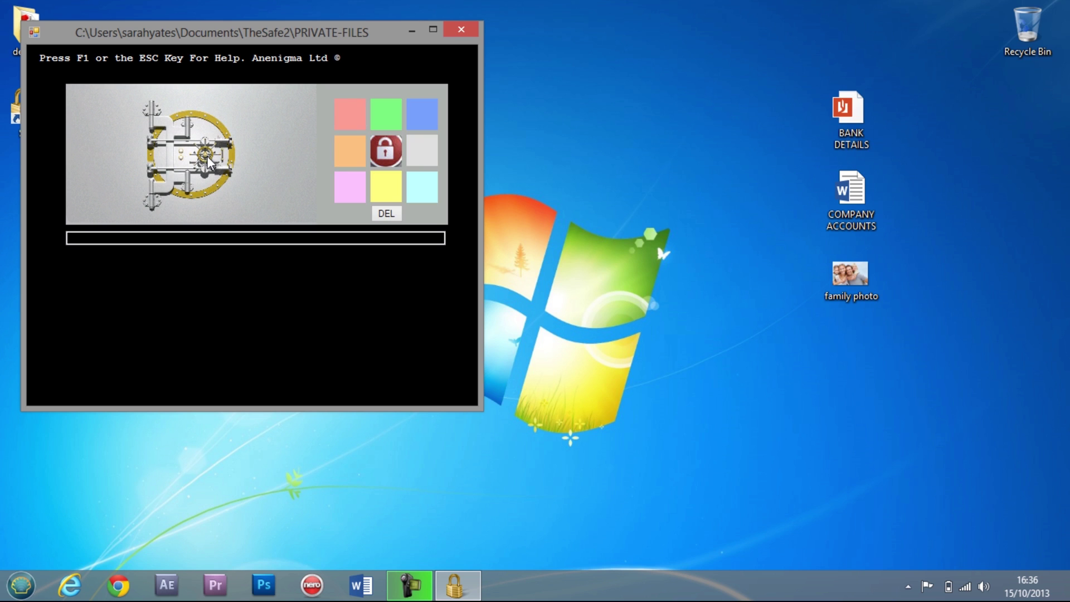
Step: Enter the eight-colour tile passcode and lock the safe
{"action": "left_click", "coordinate": [353, 116]}
{"action": "left_click", "coordinate": [383, 116]}
{"action": "left_click", "coordinate": [421, 116]}
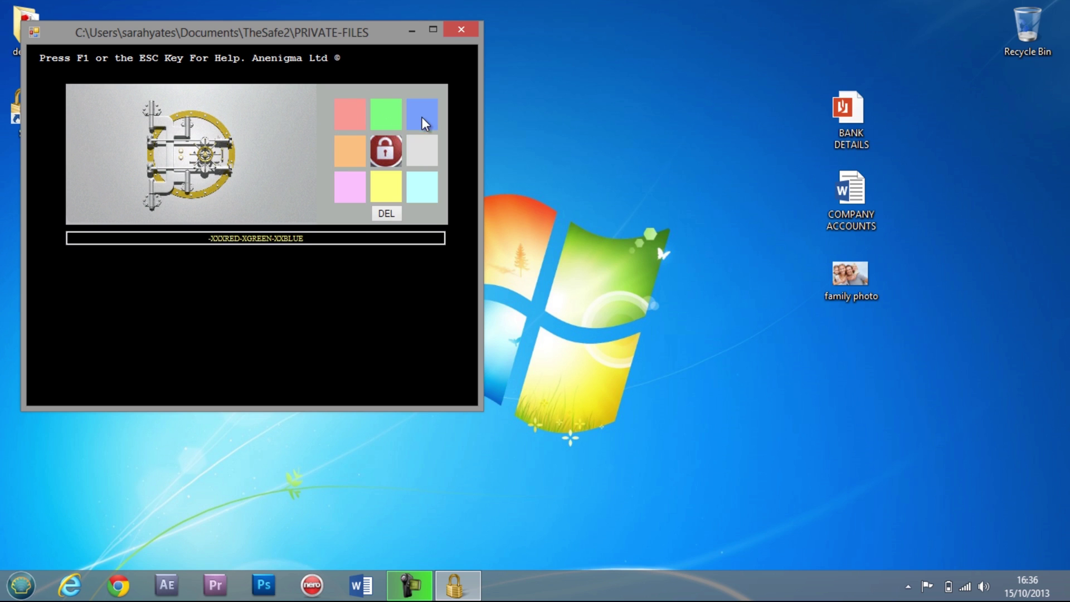
{"action": "left_click", "coordinate": [421, 147]}
{"action": "left_click", "coordinate": [419, 189]}
{"action": "left_click", "coordinate": [389, 189]}
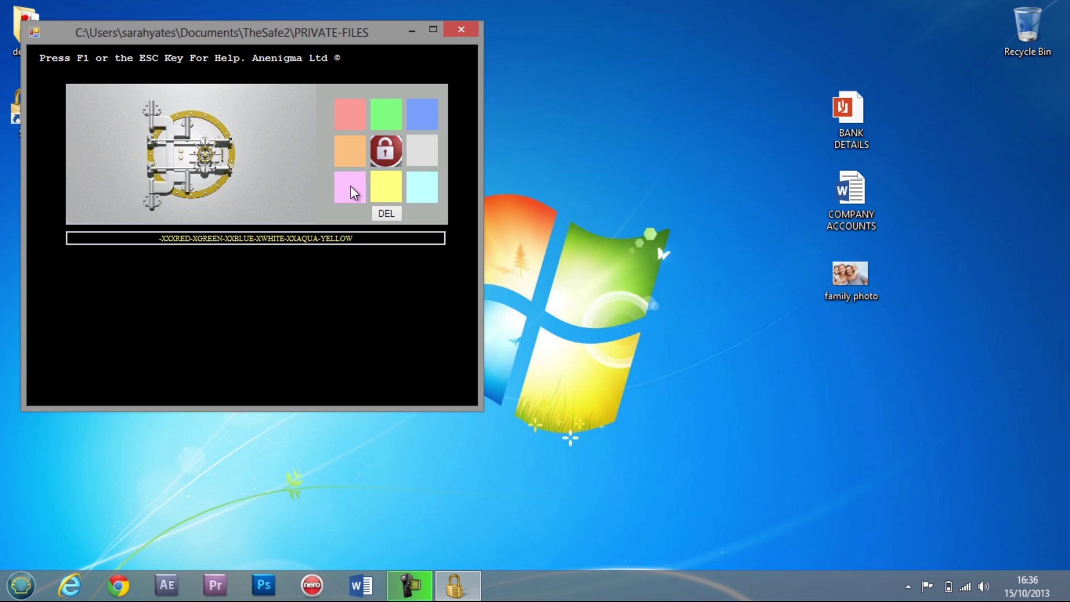
{"action": "left_click", "coordinate": [350, 185]}
{"action": "left_click", "coordinate": [350, 156]}
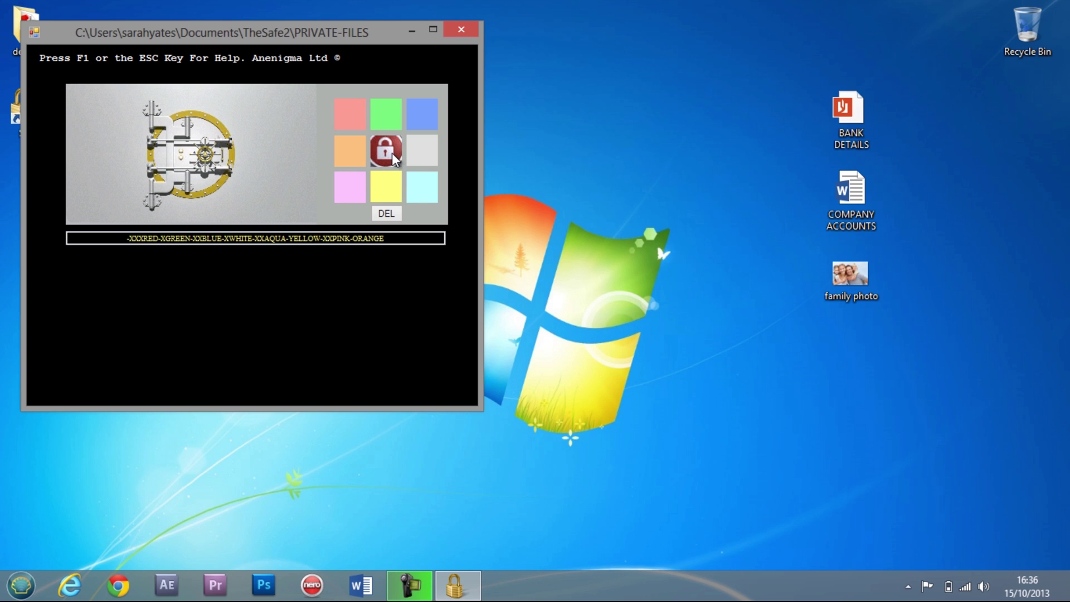
{"action": "left_click", "coordinate": [392, 153]}
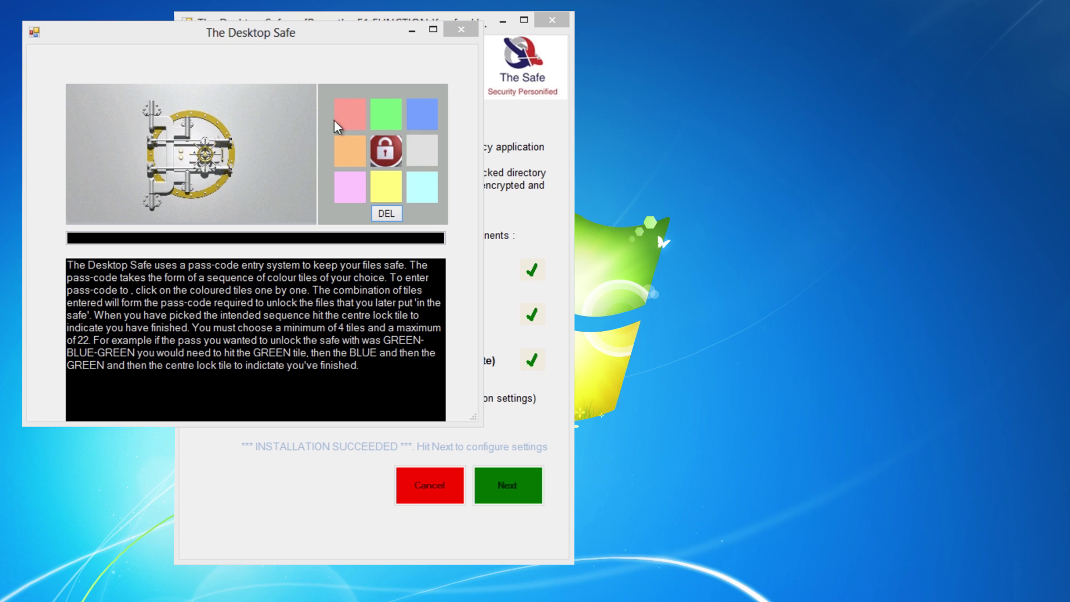
Step: Enter the eight-colour tile passcode on the keypad
{"action": "left_click", "coordinate": [348, 115]}
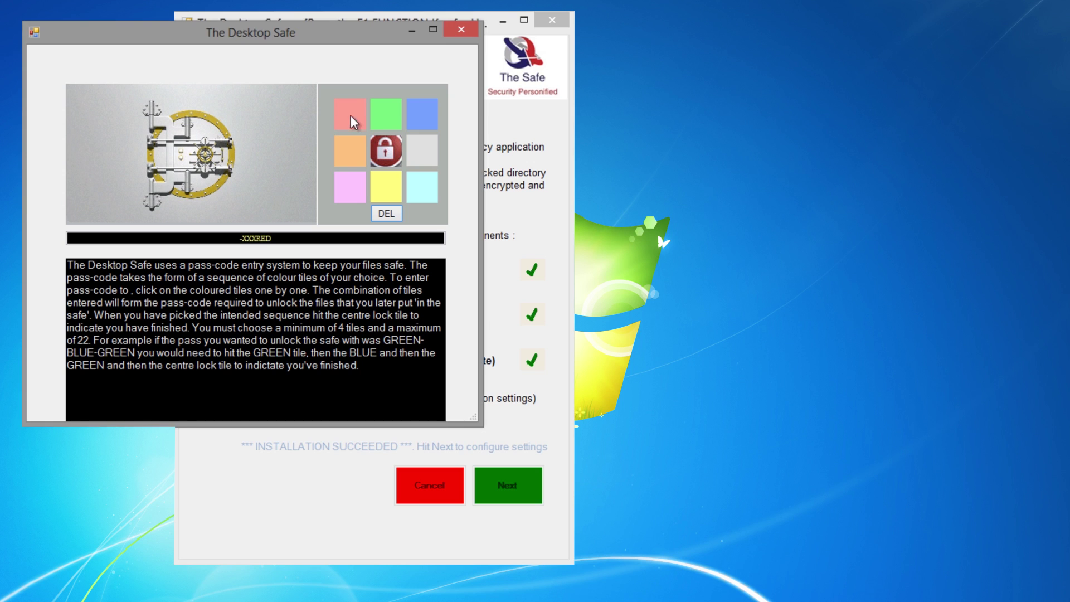
{"action": "left_click", "coordinate": [387, 114]}
{"action": "left_click", "coordinate": [423, 113]}
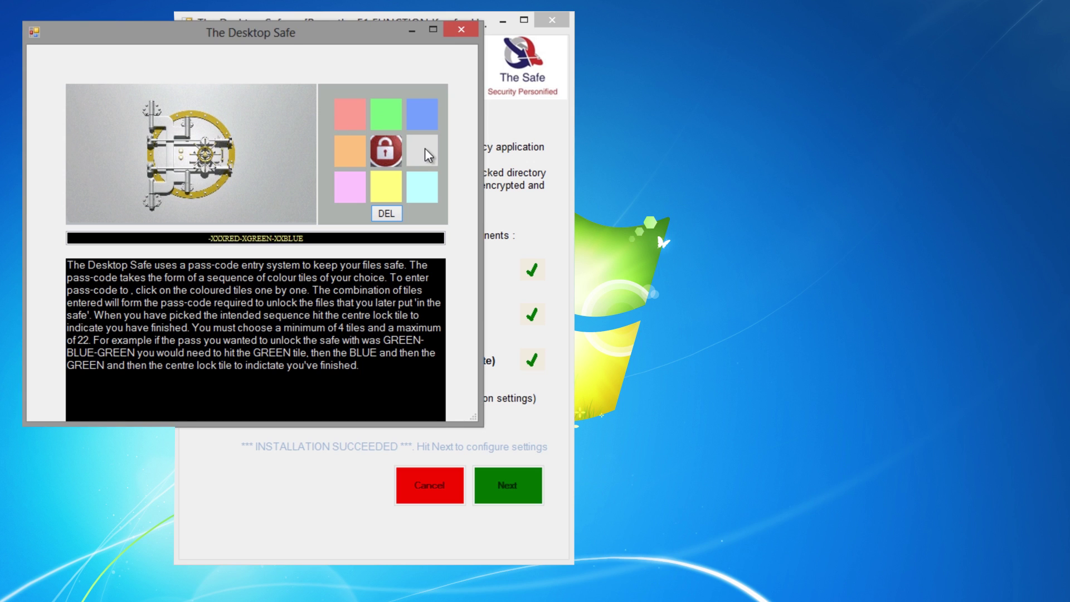
{"action": "left_click", "coordinate": [425, 150]}
{"action": "left_click", "coordinate": [420, 188]}
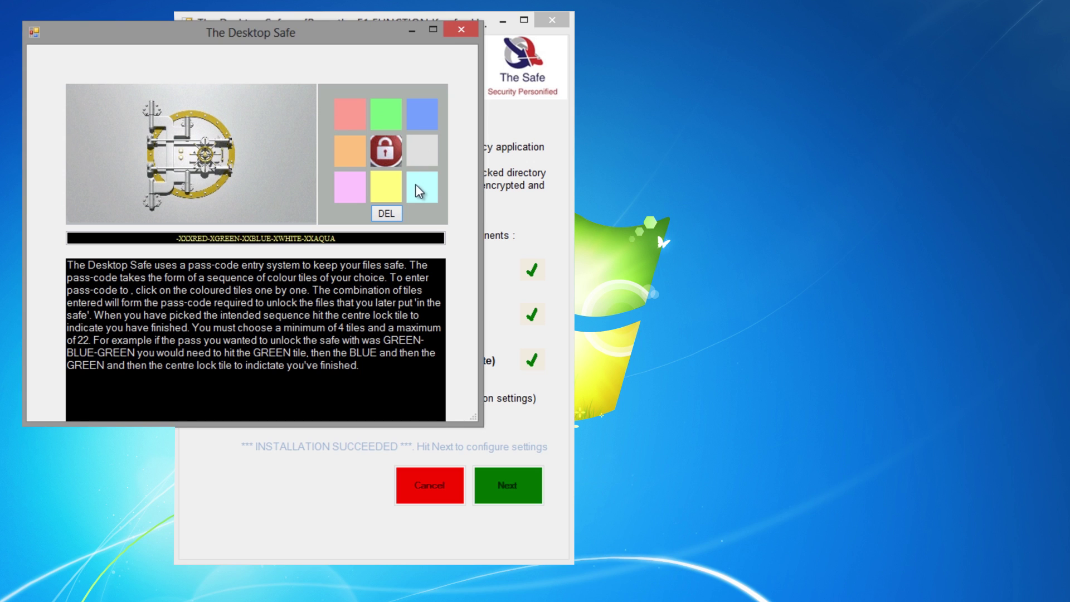
{"action": "left_click", "coordinate": [386, 190]}
{"action": "left_click", "coordinate": [349, 189]}
{"action": "left_click", "coordinate": [348, 157]}
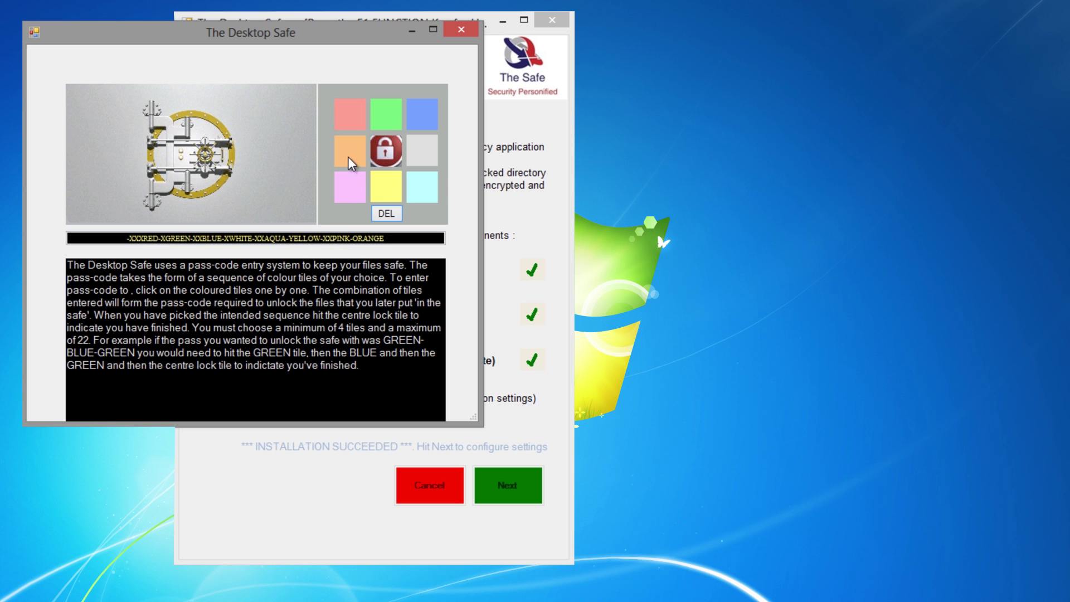
Step: Confirm the passcode and set Time (secs) to 15 with 5 attempts allowed
{"action": "left_click", "coordinate": [385, 155]}
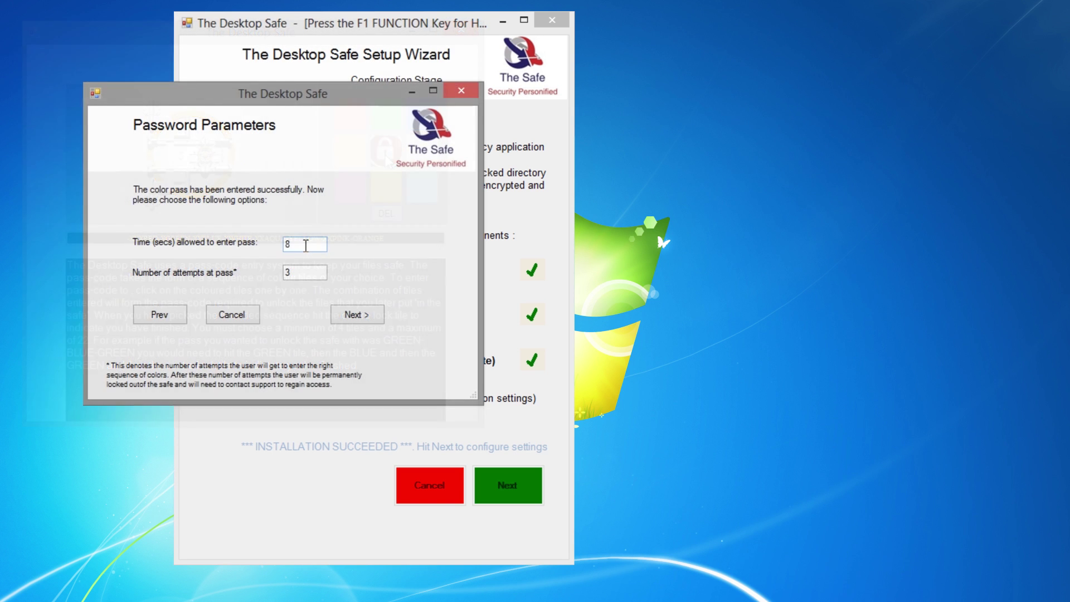
{"action": "left_click", "coordinate": [302, 246]}
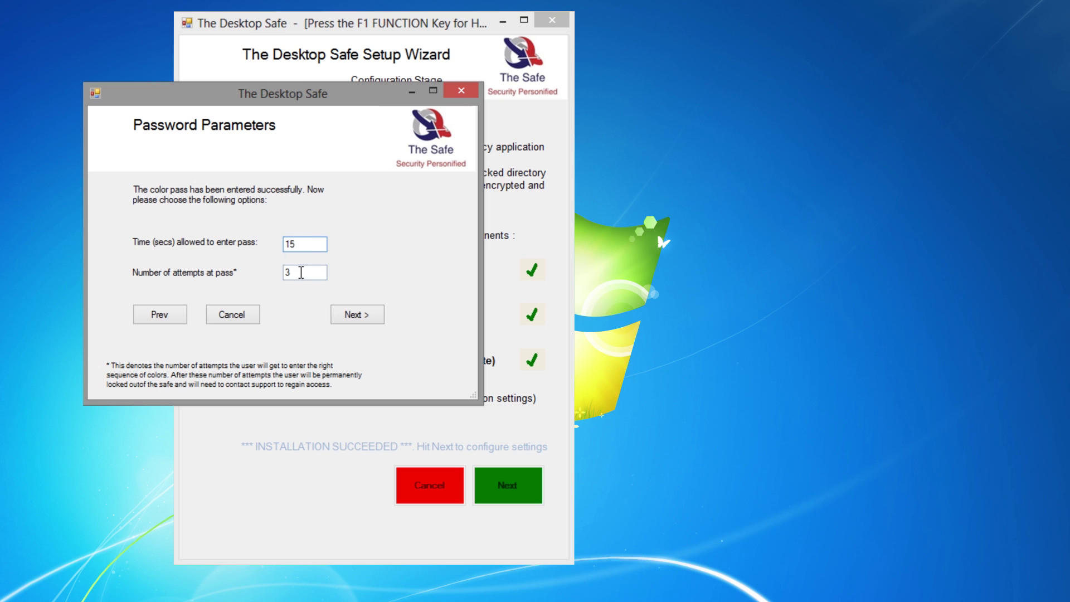
{"action": "left_click_drag", "start_coordinate": [301, 272], "coordinate": [276, 274]}
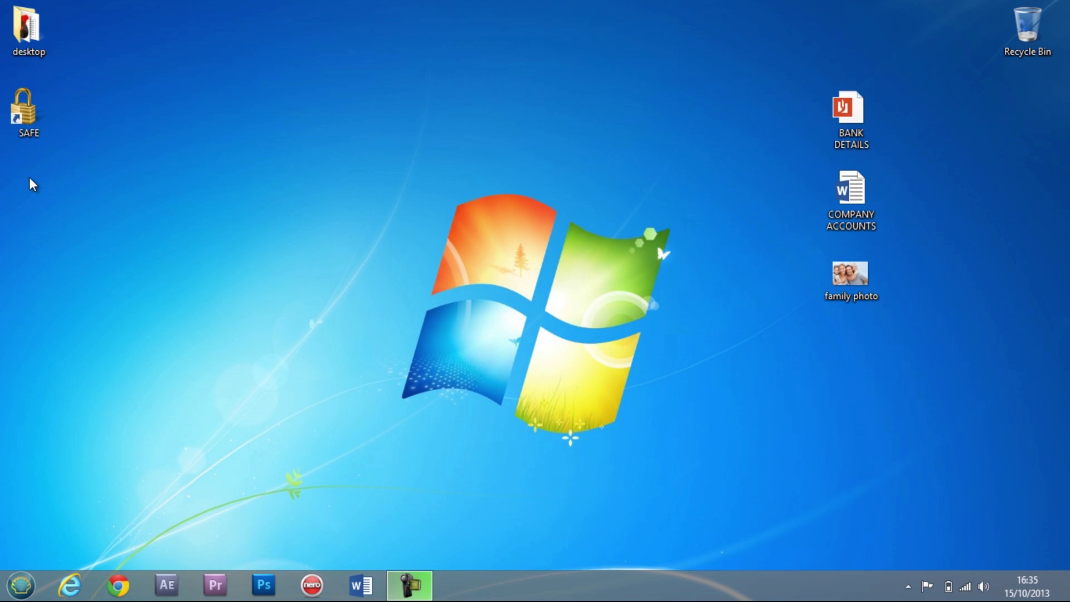
Step: Open the safe from the SAFE desktop icon, then view and close its user guide
{"action": "double_click", "coordinate": [25, 121]}
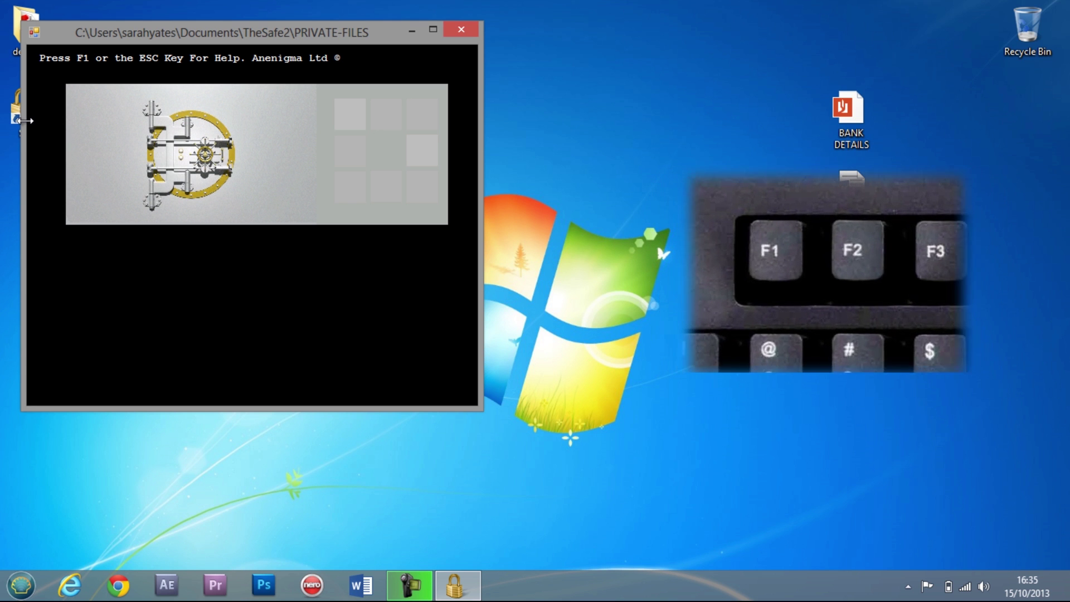
{"action": "key", "text": "F1"}
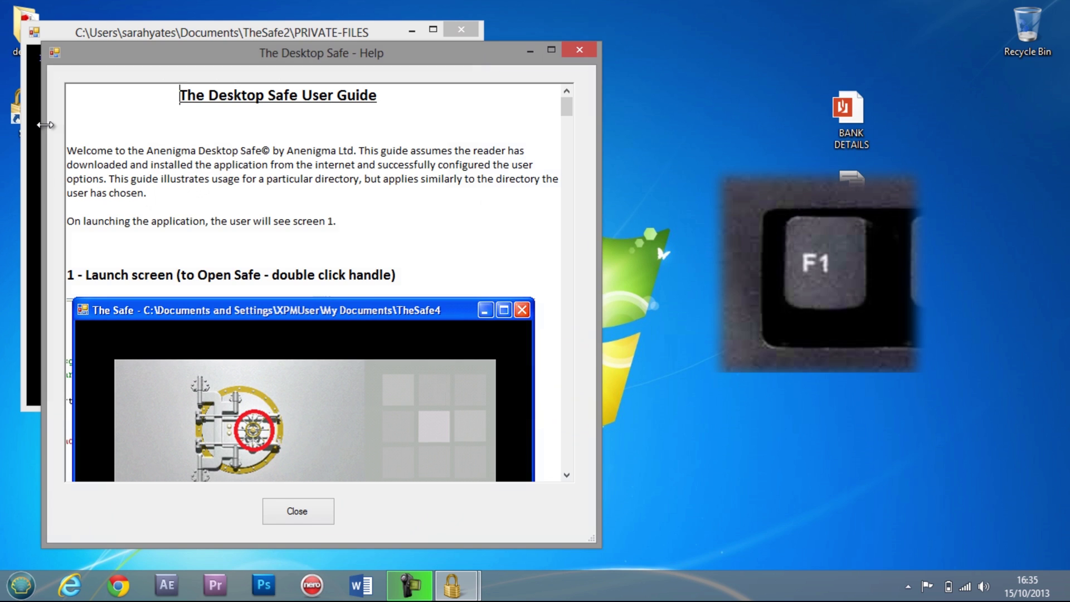
{"action": "key", "text": "Escape"}
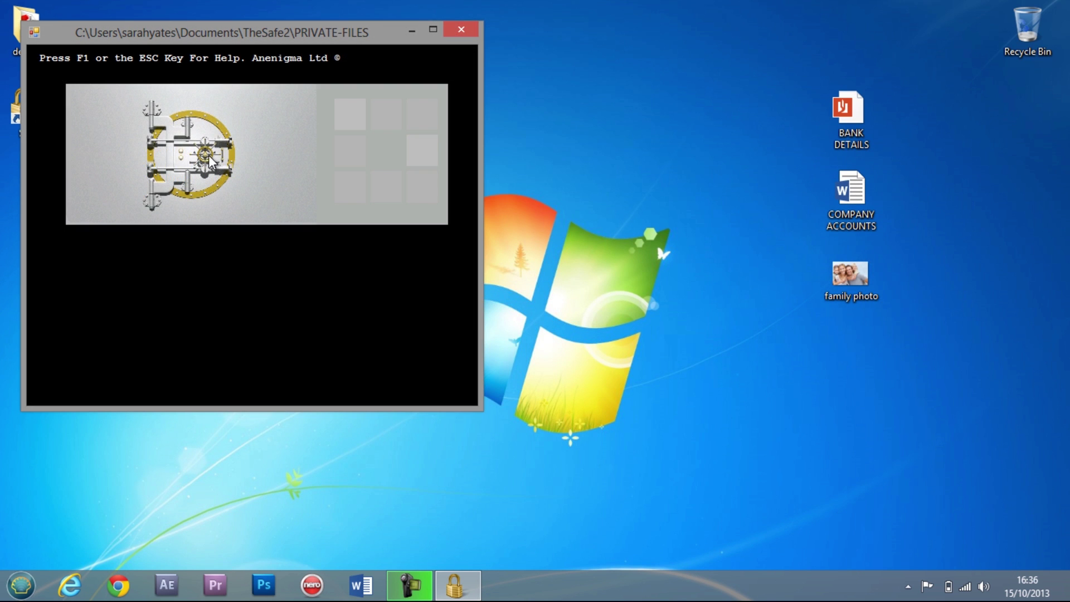
Step: Unlock the safe from the colour keypad with the eight-colour passcode
{"action": "left_click", "coordinate": [207, 155]}
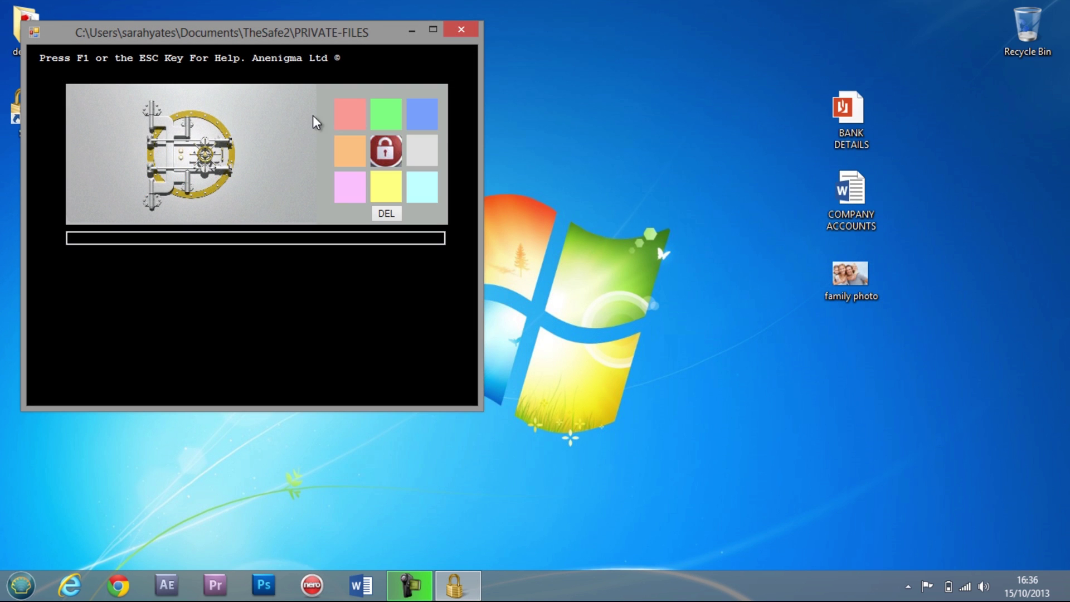
{"action": "left_click", "coordinate": [352, 116]}
{"action": "left_click", "coordinate": [384, 115]}
{"action": "left_click", "coordinate": [423, 117]}
{"action": "left_click", "coordinate": [420, 148]}
{"action": "left_click", "coordinate": [419, 193]}
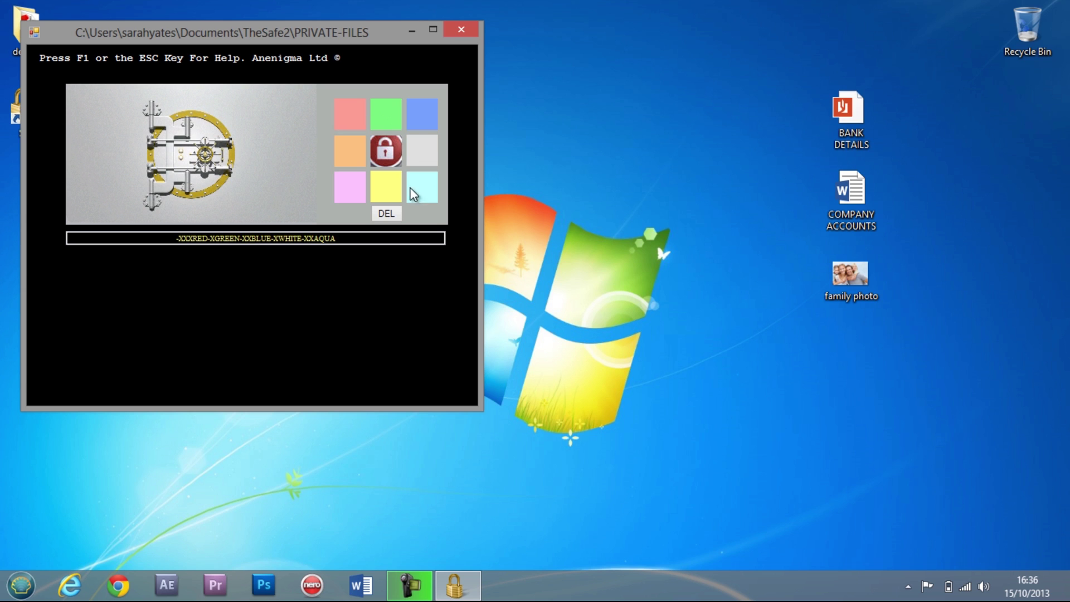
{"action": "left_click", "coordinate": [389, 189]}
{"action": "left_click", "coordinate": [350, 185]}
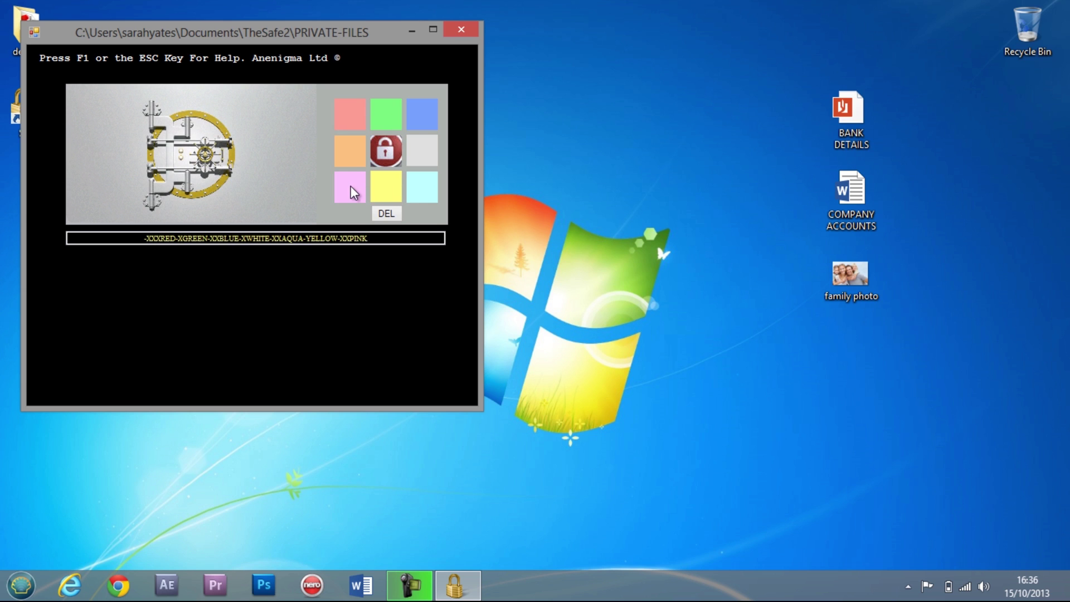
{"action": "left_click", "coordinate": [350, 156]}
{"action": "left_click", "coordinate": [391, 153]}
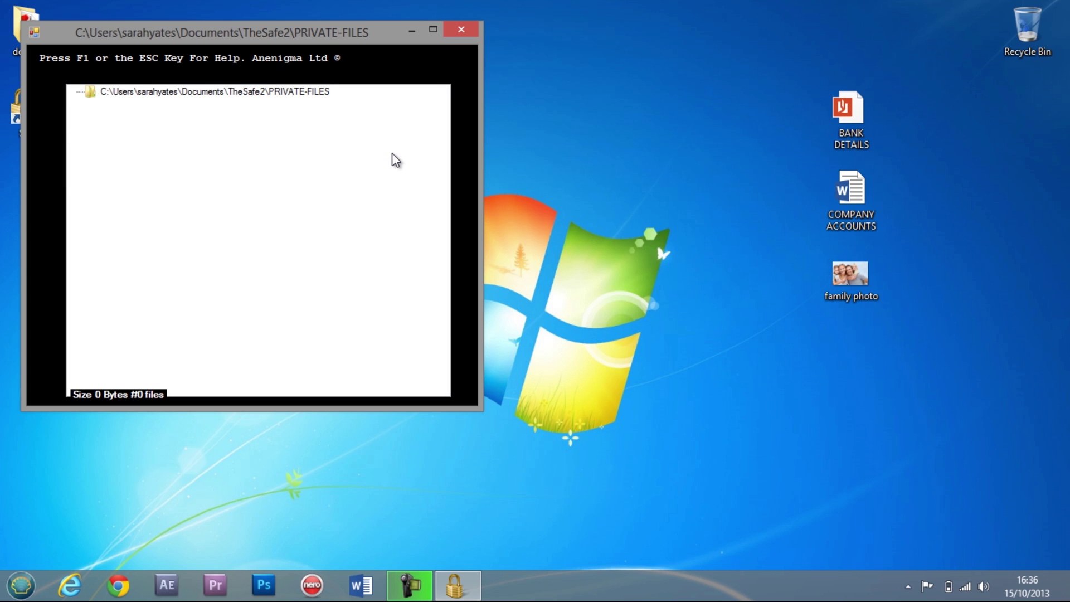
Step: Store BANK DETAILS.pdf, COMPANY ACCOUNTS.docx and family photo.jpg in the PRIVATE-FILES vault
{"action": "left_click_drag", "start_coordinate": [839, 123], "coordinate": [398, 217]}
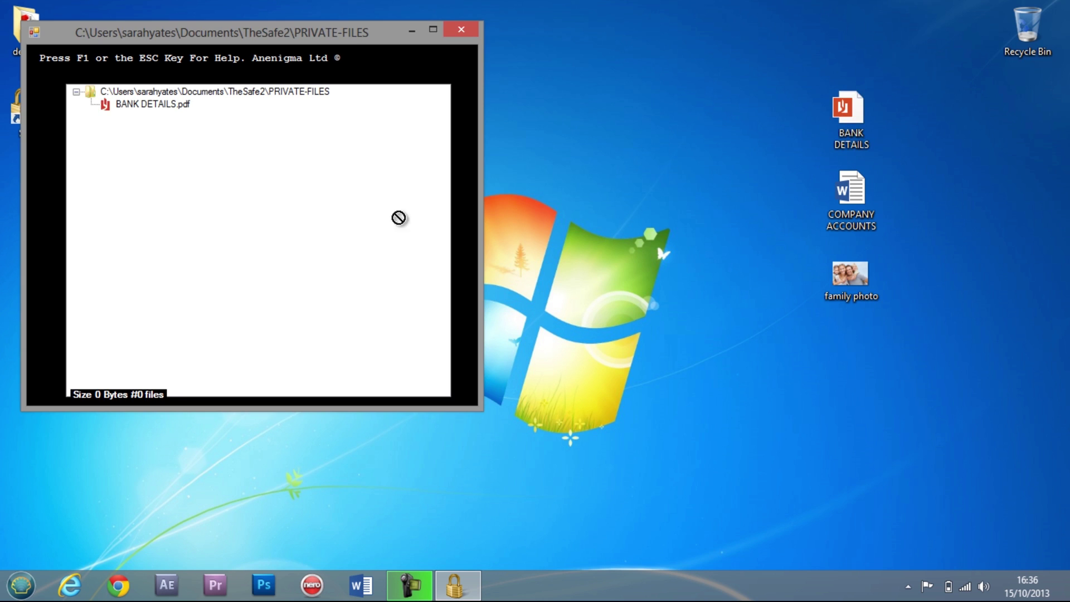
{"action": "left_click_drag", "start_coordinate": [848, 187], "coordinate": [392, 229]}
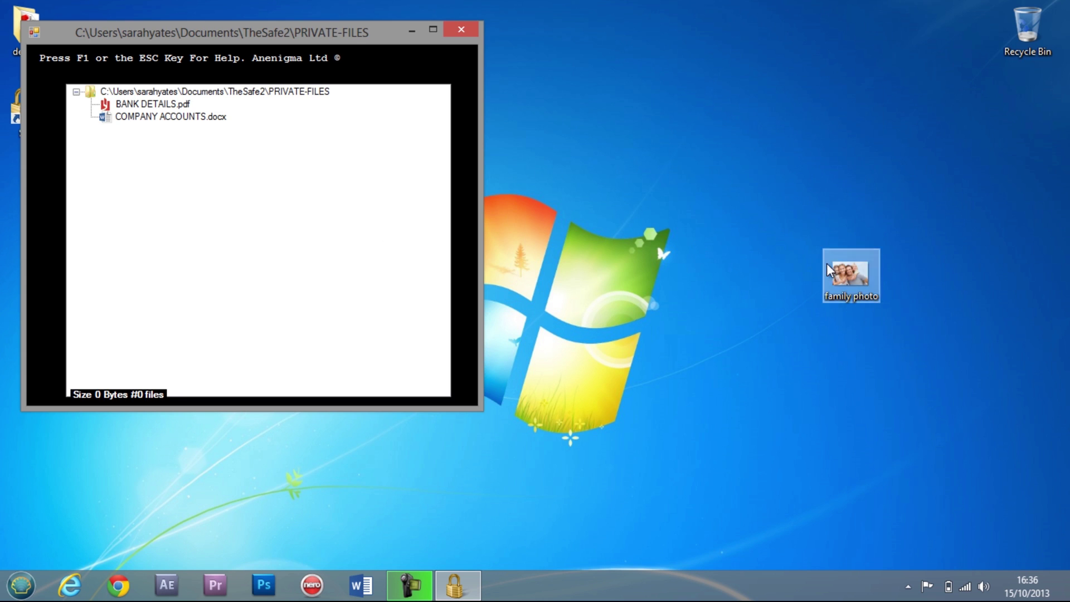
{"action": "left_click_drag", "start_coordinate": [828, 270], "coordinate": [371, 272]}
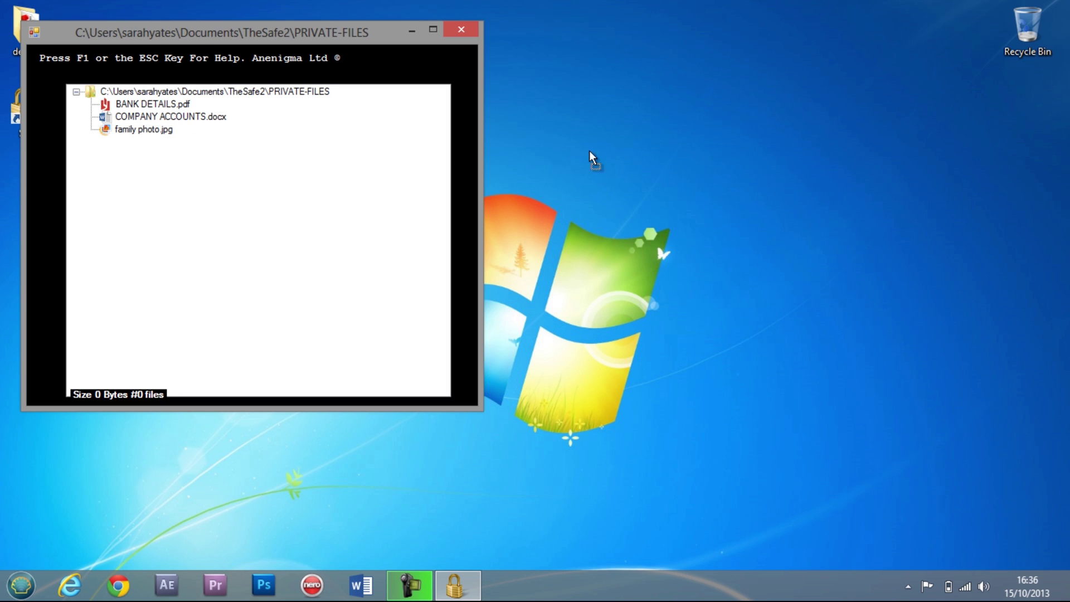
{"action": "left_click", "coordinate": [635, 141]}
{"action": "key", "text": "ctrl+v"}
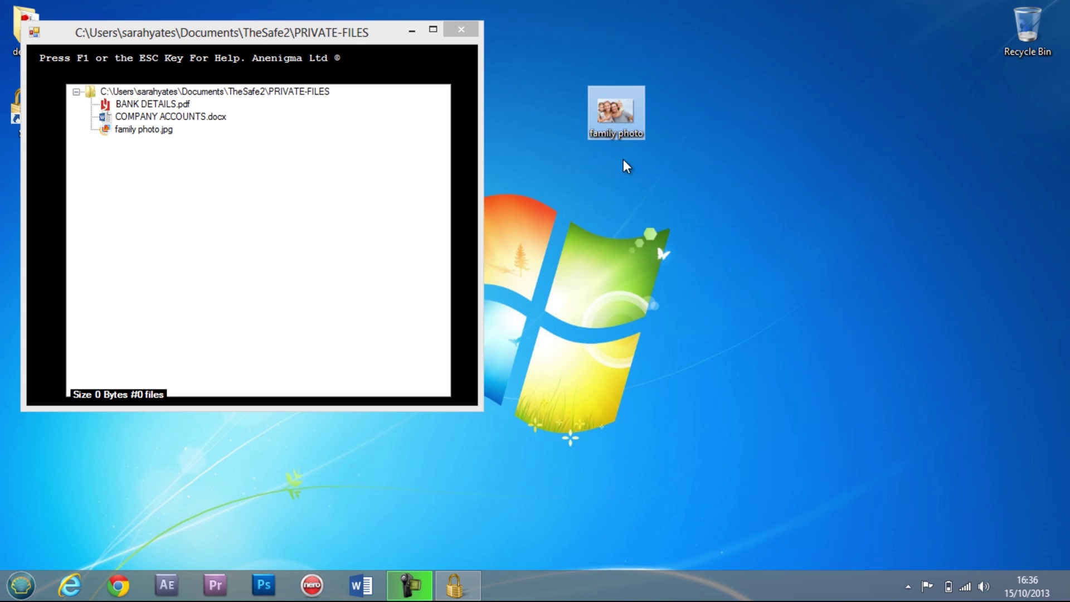
Step: Delete COMPANY ACCOUNTS.docx from the safe and confirm
{"action": "right_click", "coordinate": [146, 119]}
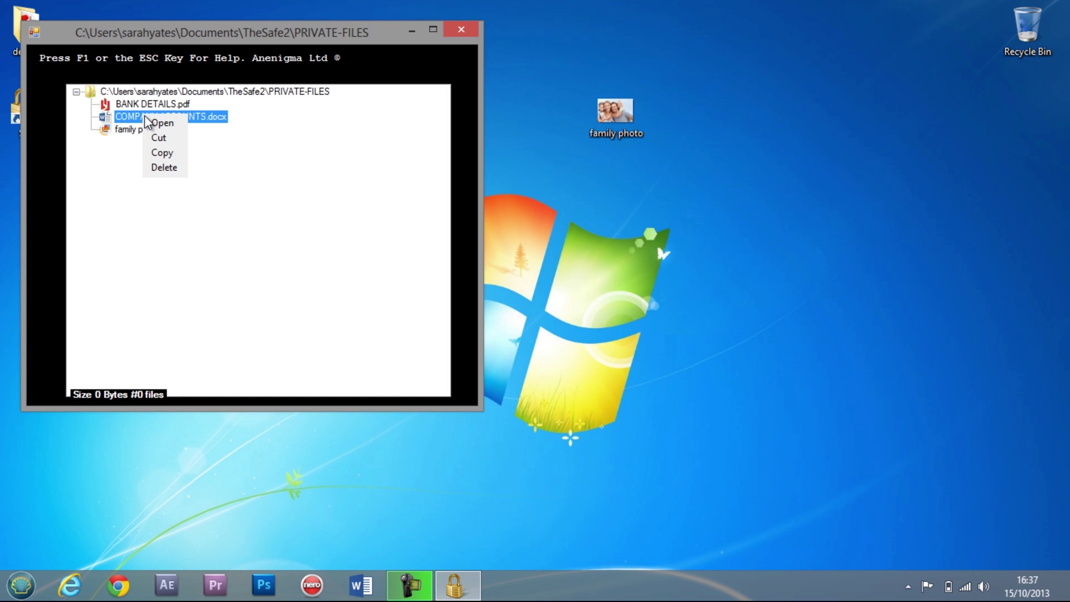
{"action": "left_click", "coordinate": [165, 168]}
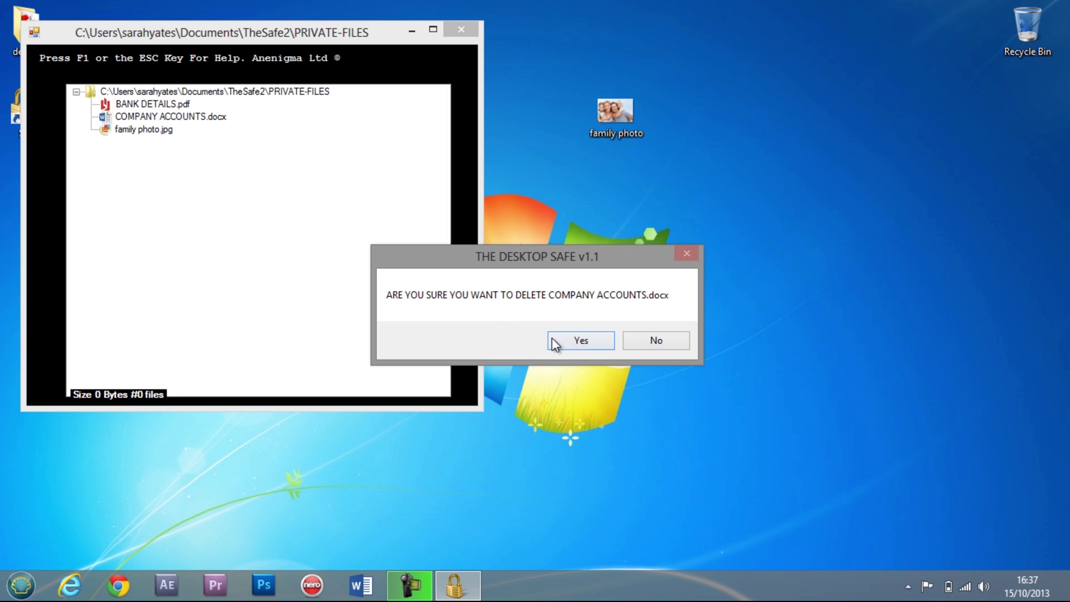
{"action": "left_click", "coordinate": [567, 343]}
Step: Close the safe from the file list's context menu and confirm
{"action": "right_click", "coordinate": [326, 269]}
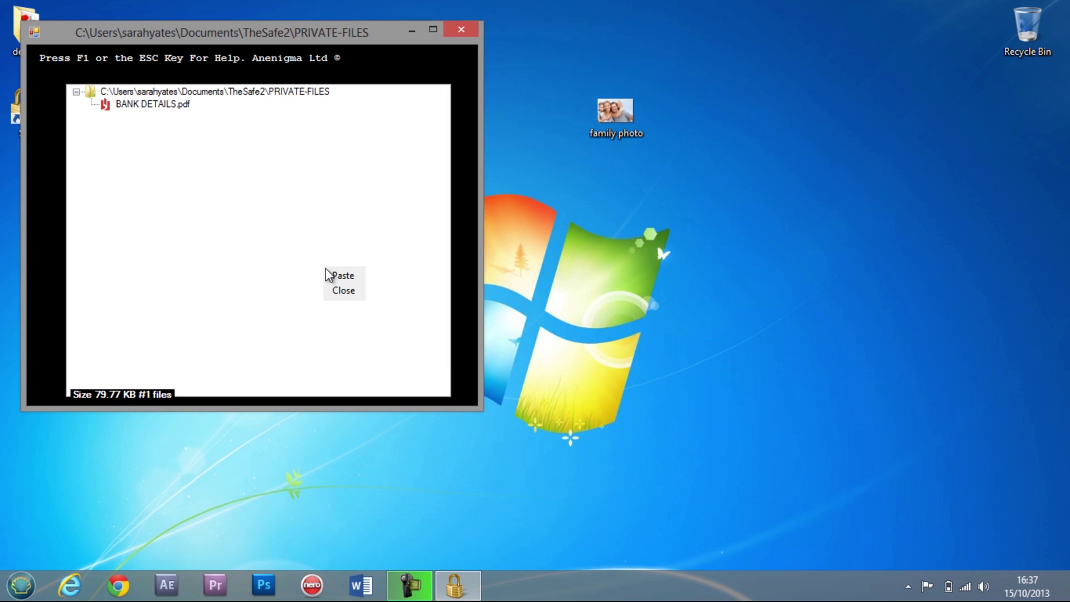
{"action": "left_click", "coordinate": [344, 290]}
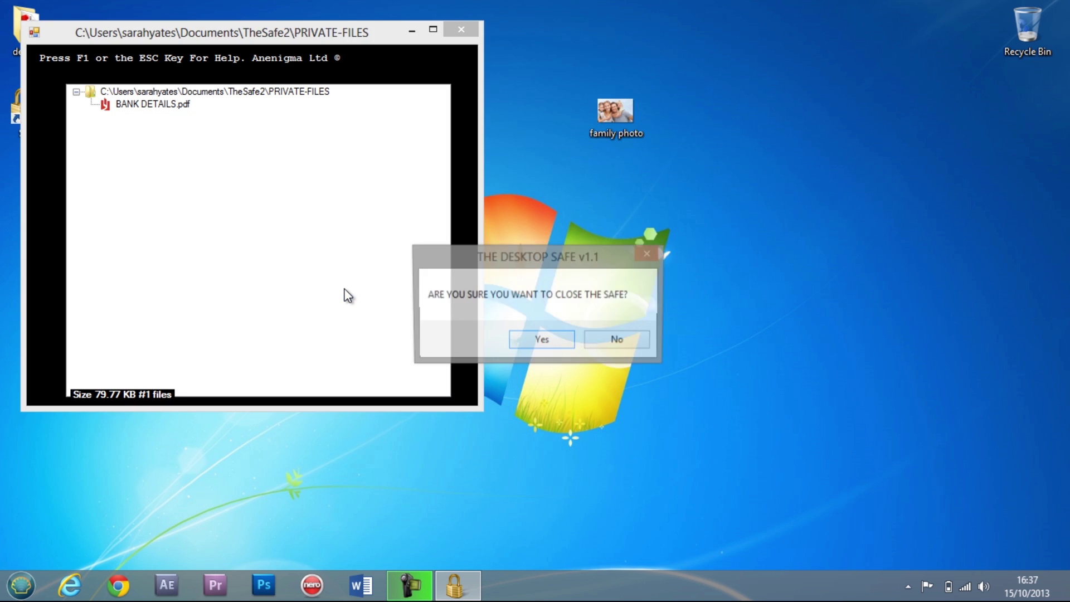
{"action": "left_click", "coordinate": [543, 344]}
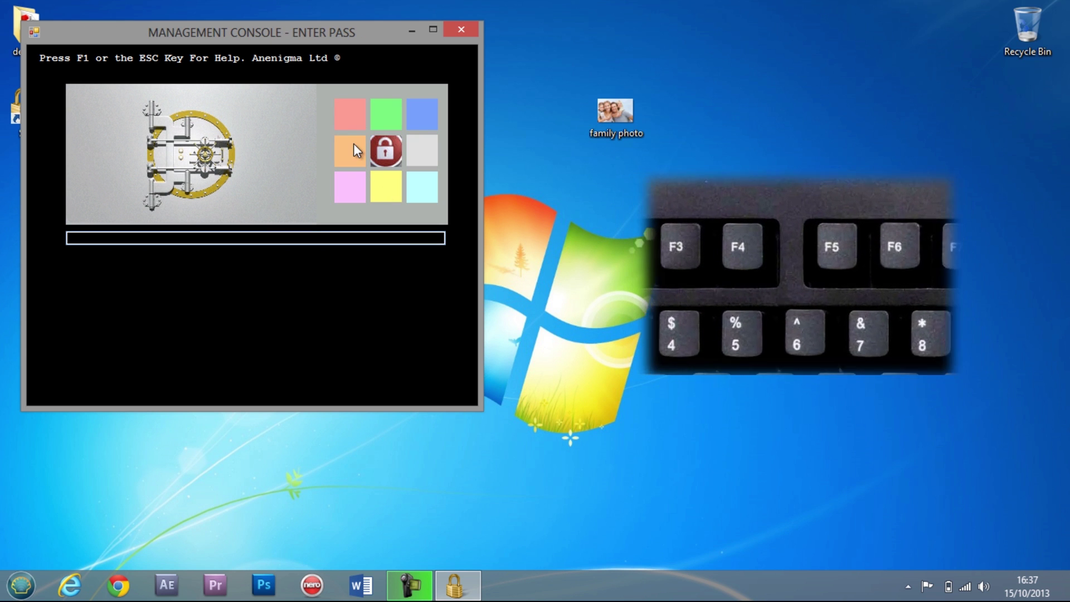
Step: Unlock with the eight-colour passcode and open the Upload / Download Files To/From Cloud option
{"action": "left_click", "coordinate": [354, 118]}
{"action": "left_click", "coordinate": [382, 116]}
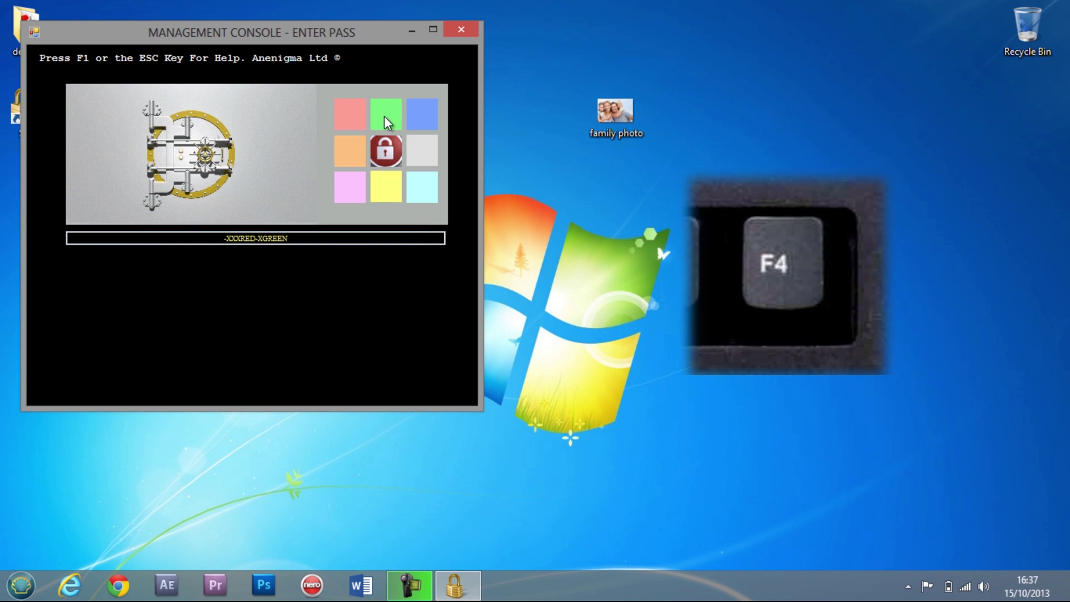
{"action": "left_click", "coordinate": [417, 116]}
{"action": "left_click", "coordinate": [416, 146]}
{"action": "left_click", "coordinate": [409, 182]}
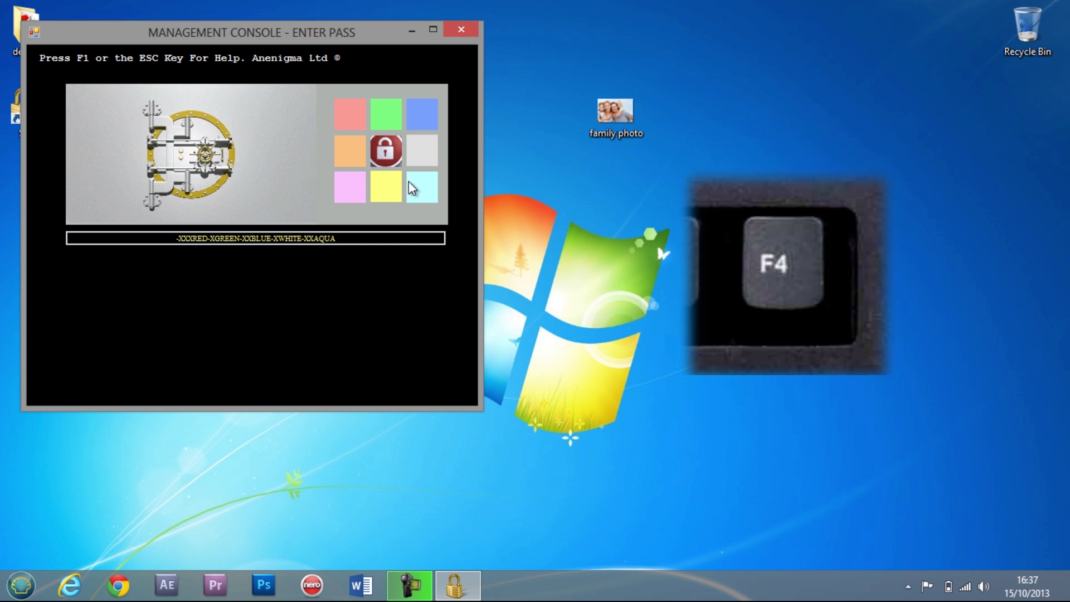
{"action": "left_click", "coordinate": [393, 182]}
{"action": "left_click", "coordinate": [351, 184]}
{"action": "left_click", "coordinate": [356, 160]}
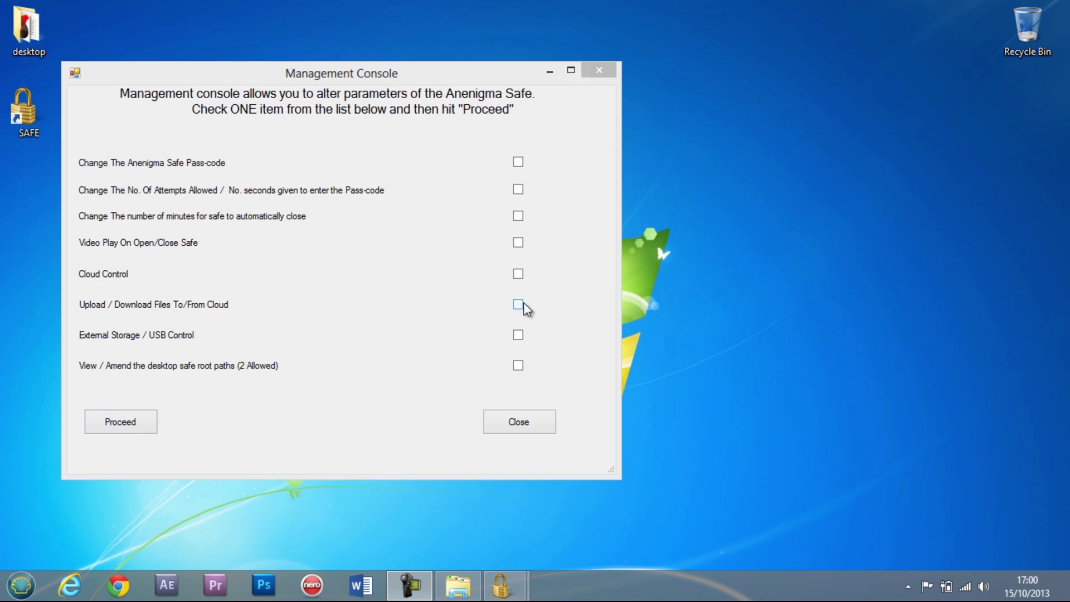
{"action": "left_click", "coordinate": [519, 305]}
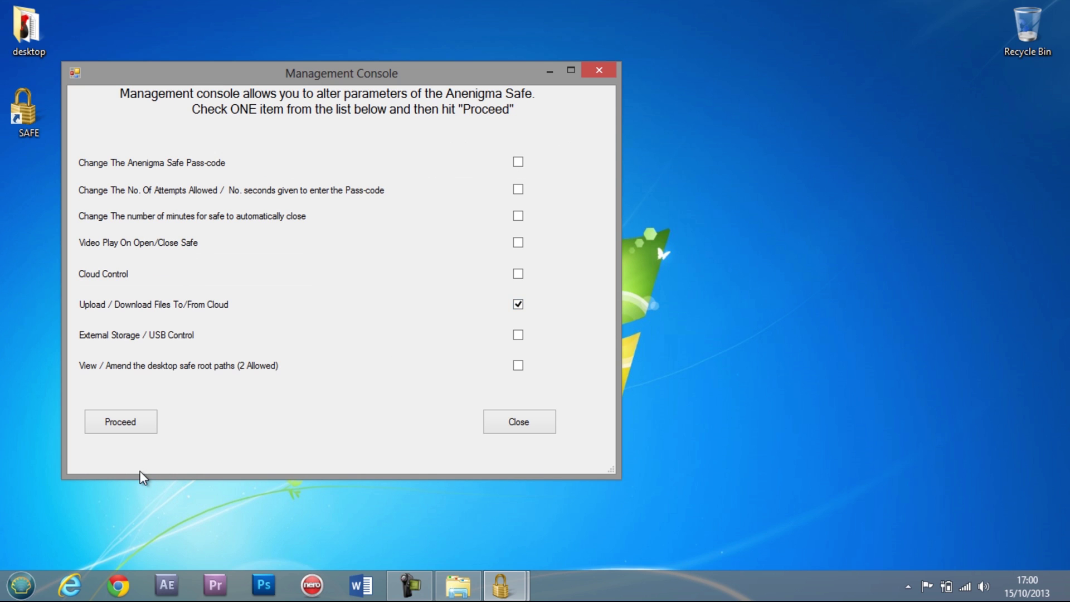
{"action": "left_click", "coordinate": [121, 423]}
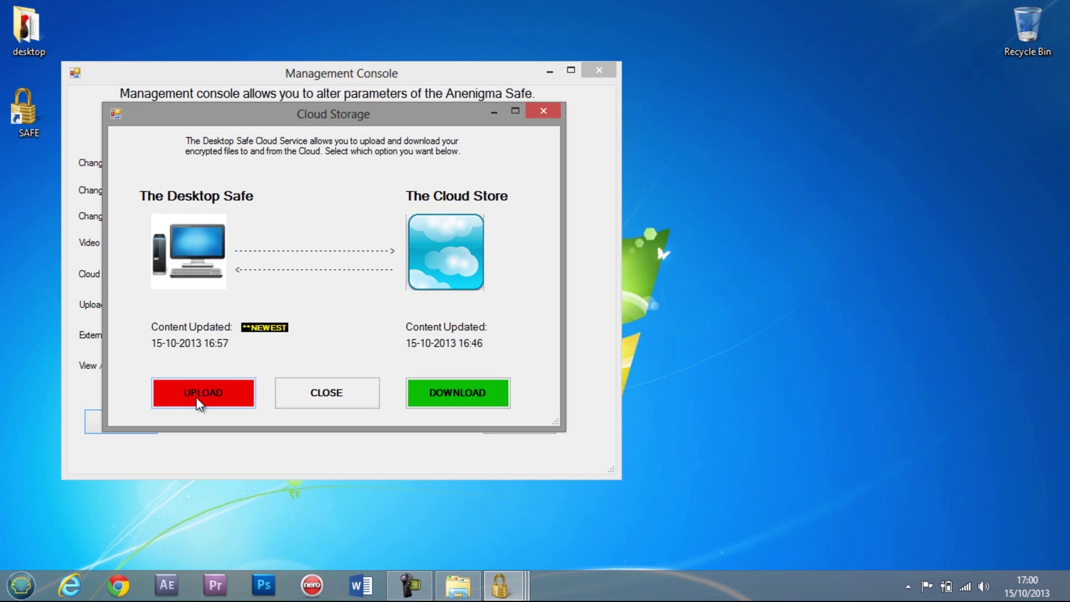
Step: Upload the safe's files to the cloud store and acknowledge the success message
{"action": "left_click", "coordinate": [196, 397]}
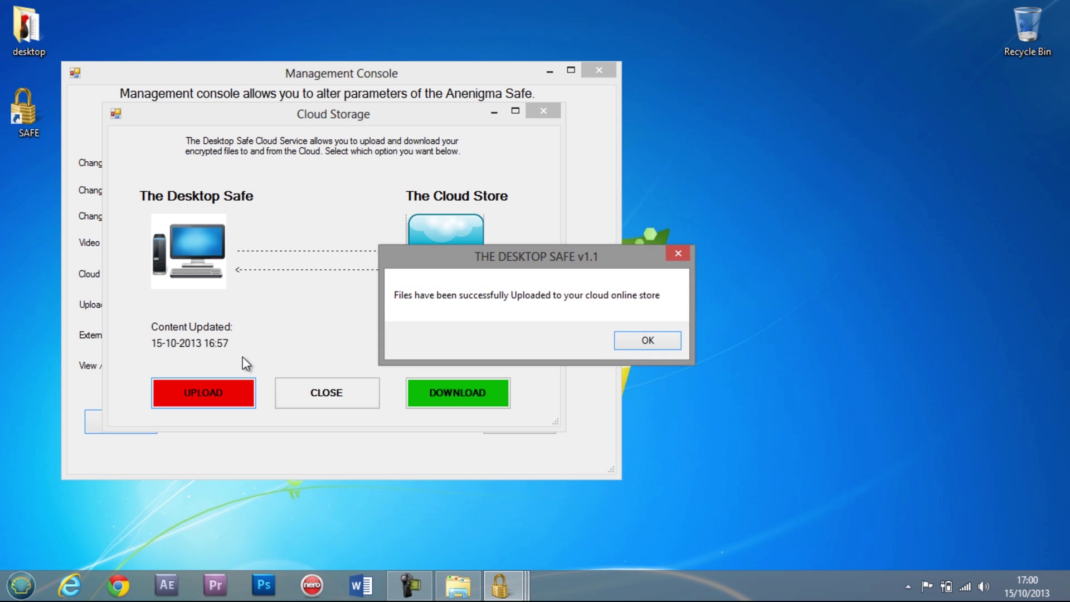
{"action": "left_click", "coordinate": [624, 340]}
Step: Tick Cloud Control in the Management Console and proceed to its window
{"action": "left_click", "coordinate": [517, 274]}
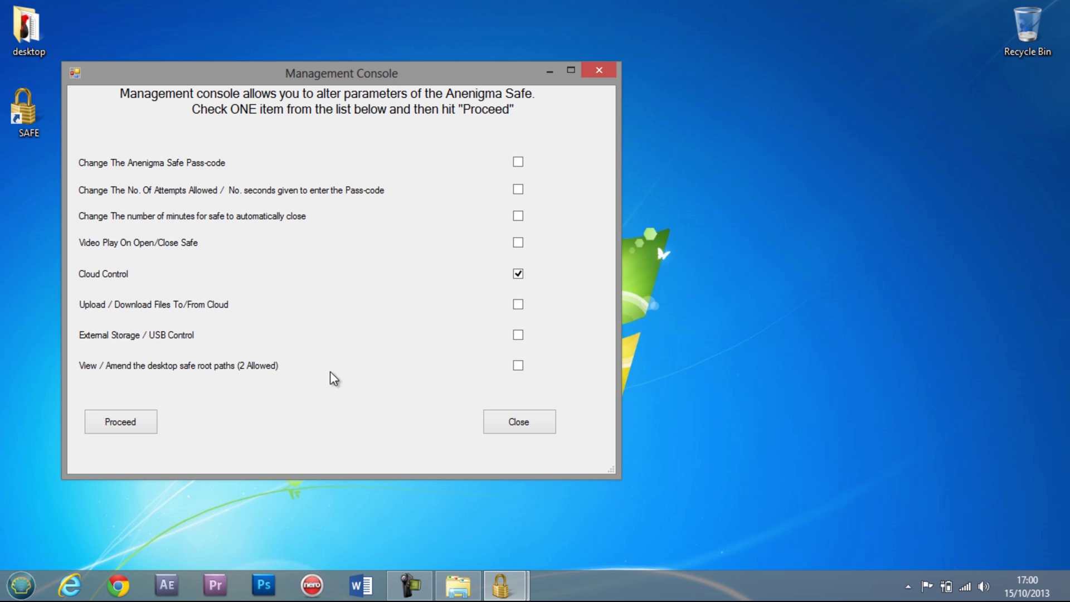
{"action": "left_click", "coordinate": [135, 424]}
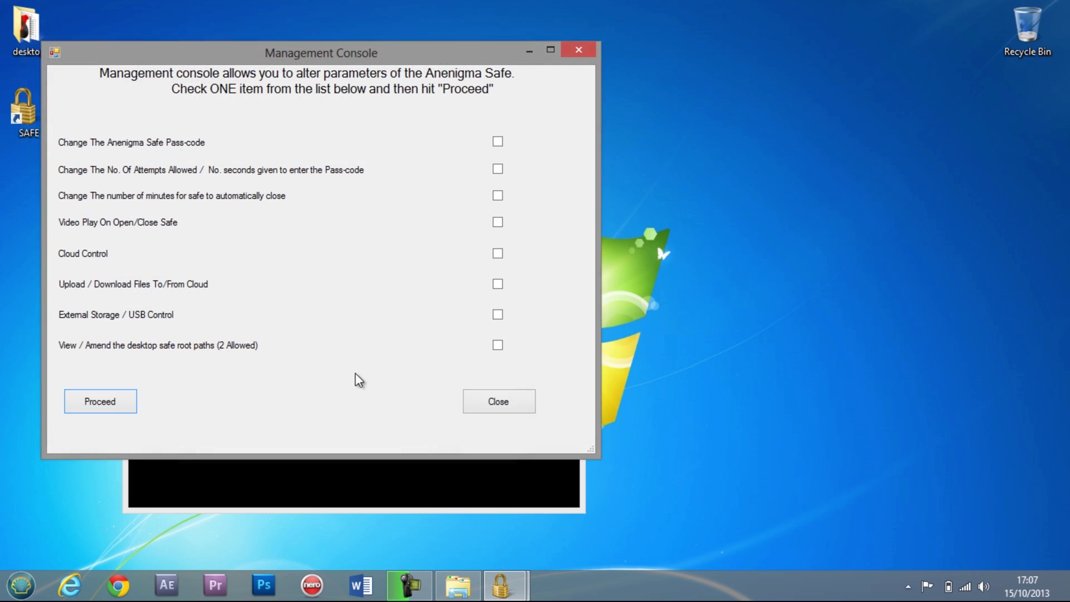
Step: Select External Storage / USB Control in the Management Console and proceed to external device repository management
{"action": "left_click", "coordinate": [498, 315]}
{"action": "left_click", "coordinate": [135, 410]}
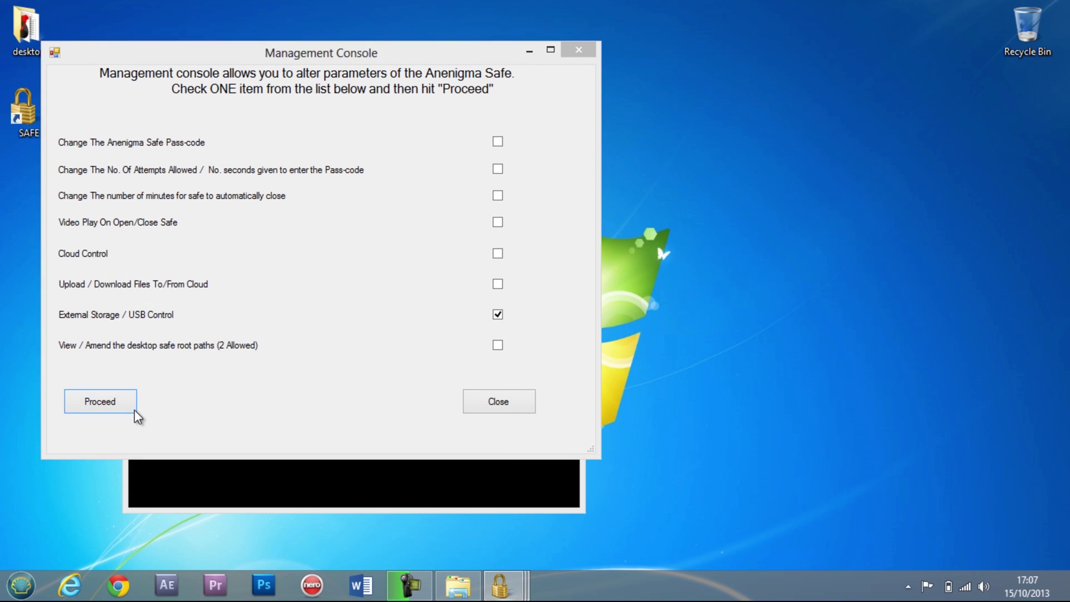